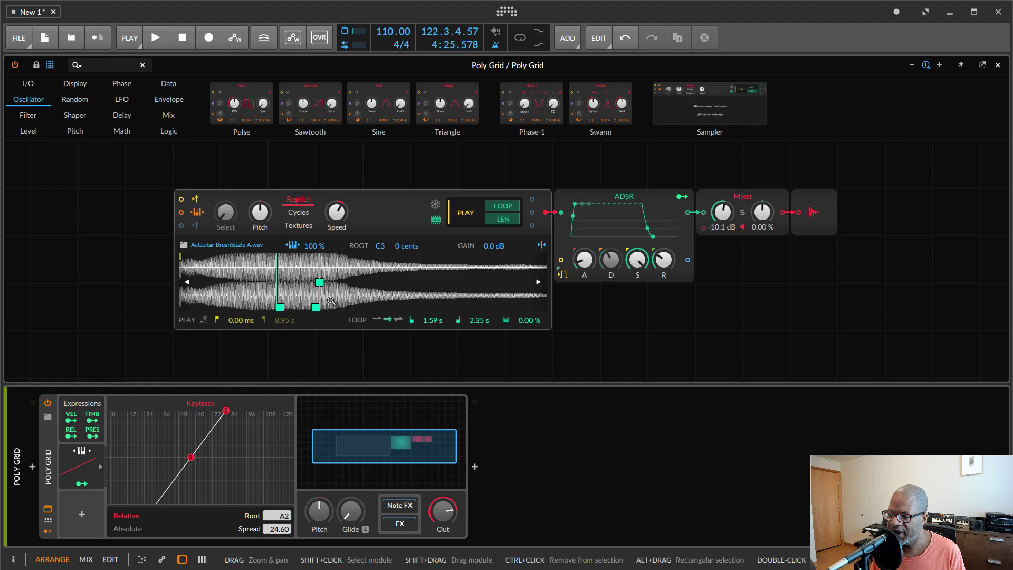
Step: Extend the guitar sample's Sampler loop end so the loop runs 1.48 s to 2.54 s
mouse_move(315, 307)
mouse_down()
mouse_move(334, 307)
mouse_move(273, 307)
mouse_up()
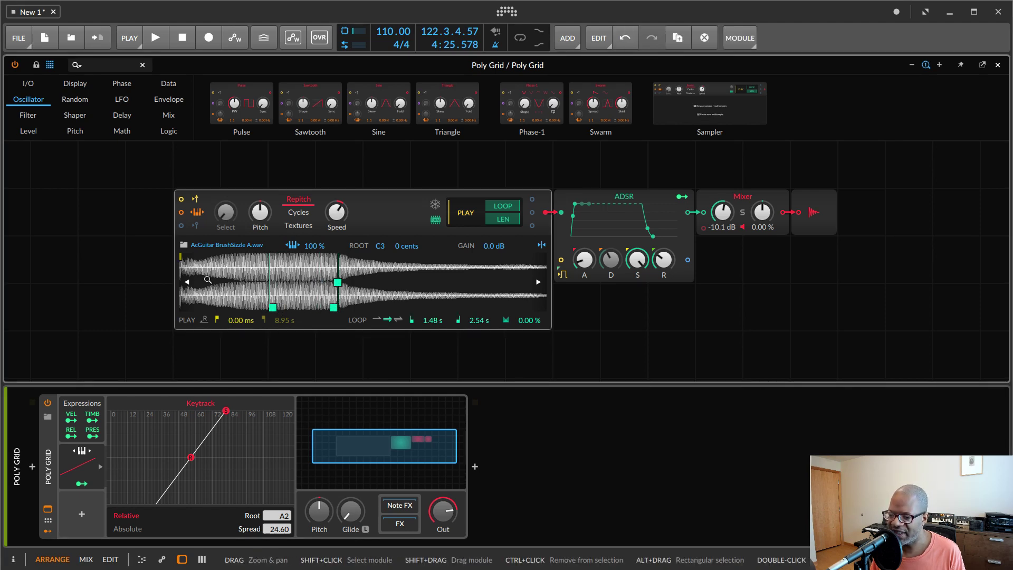
scroll(208, 280, up, 1)
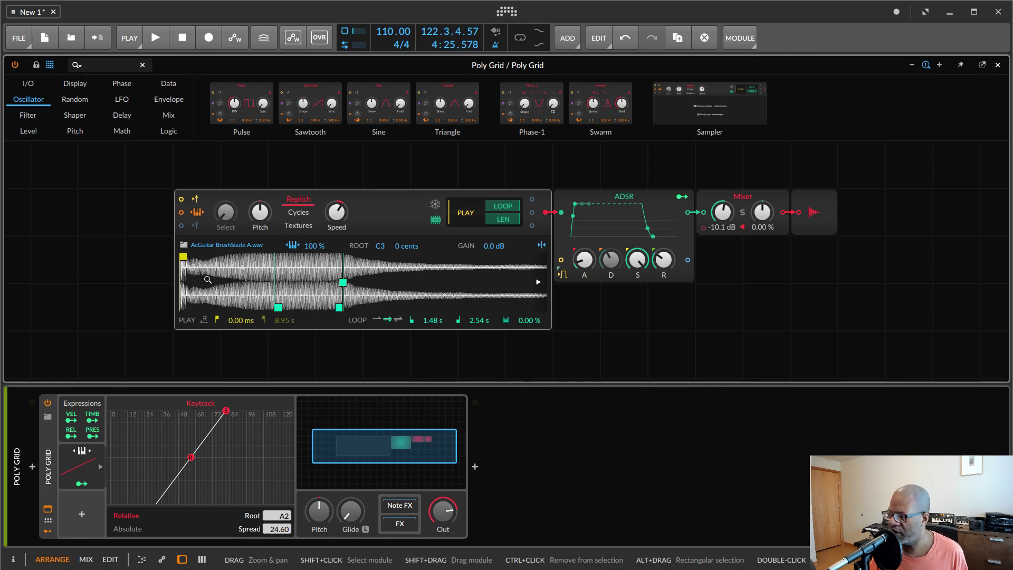
Step: Leave the guitar patch and open the Music Box track's Poly Grid with its Percussion Metalline sampler
click(998, 64)
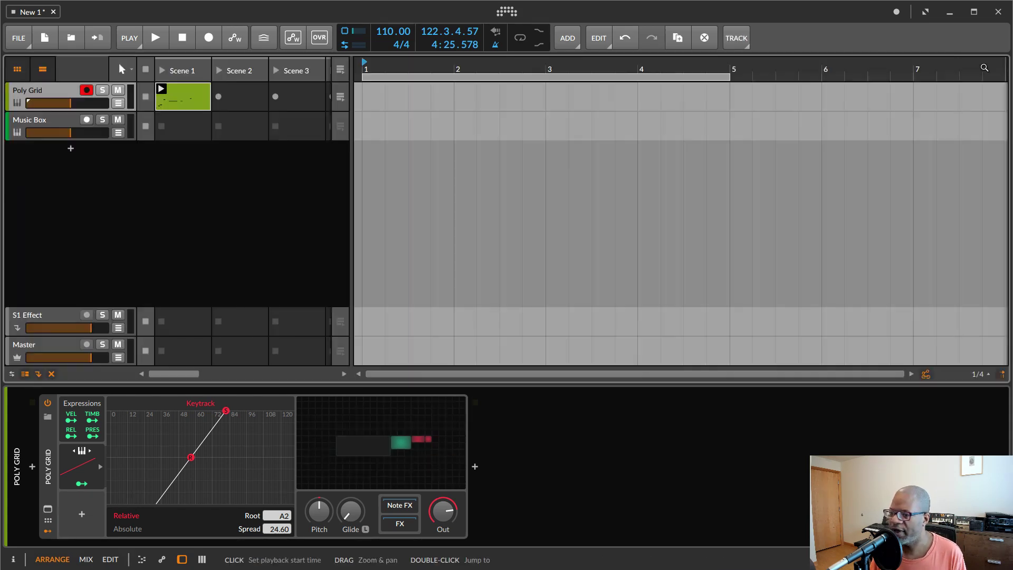
click(45, 125)
click(293, 454)
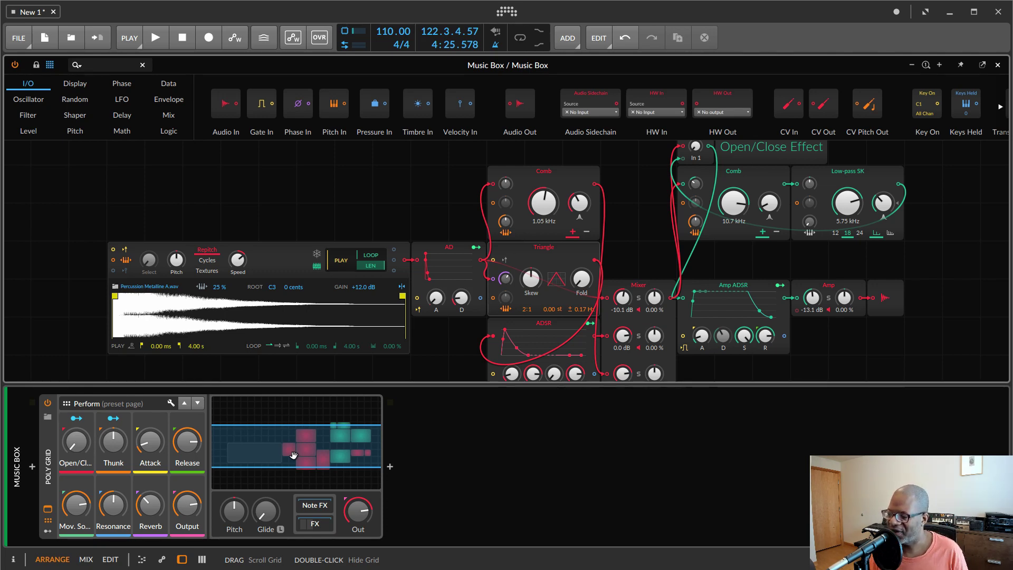
click(152, 292)
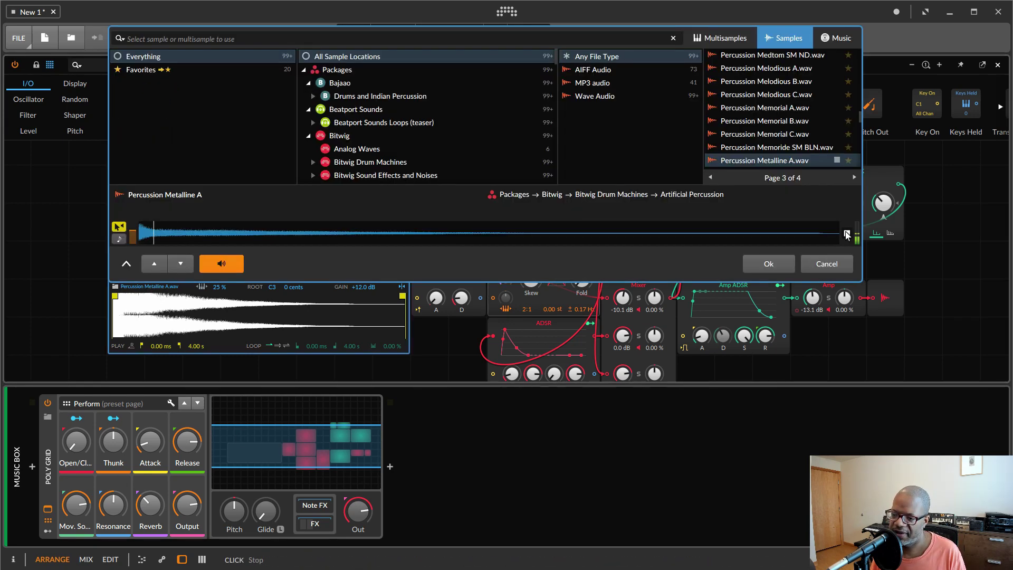
click(826, 263)
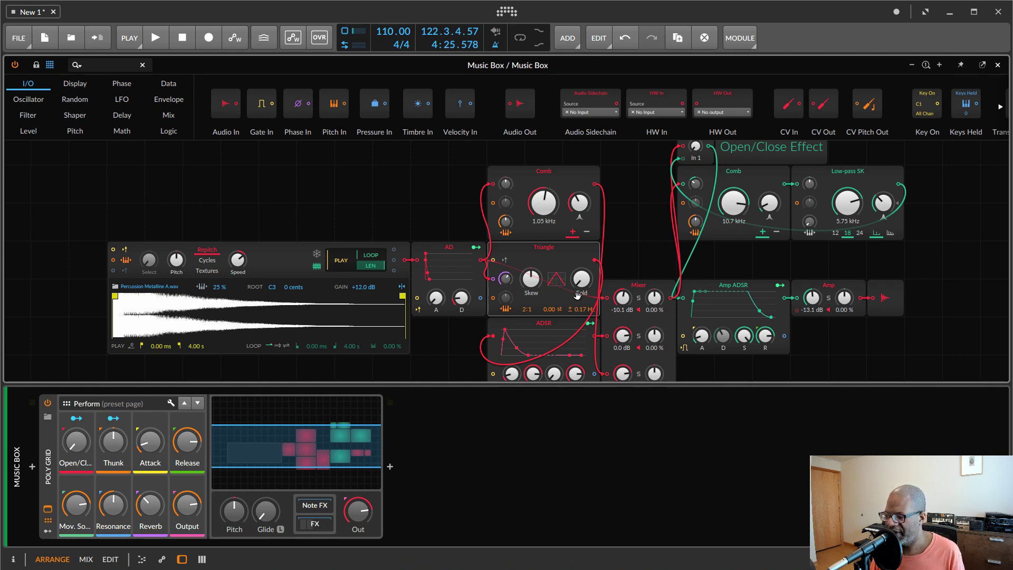
Step: Look over the Music Box grid and solo the Mixer module's third channel
scroll(470, 336, down, 2)
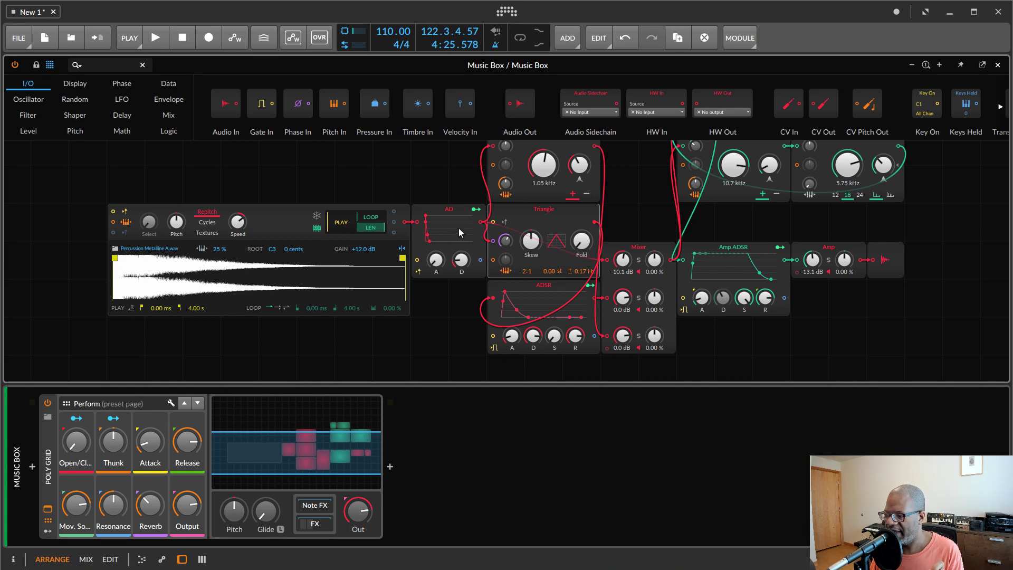
scroll(458, 227, up, 2)
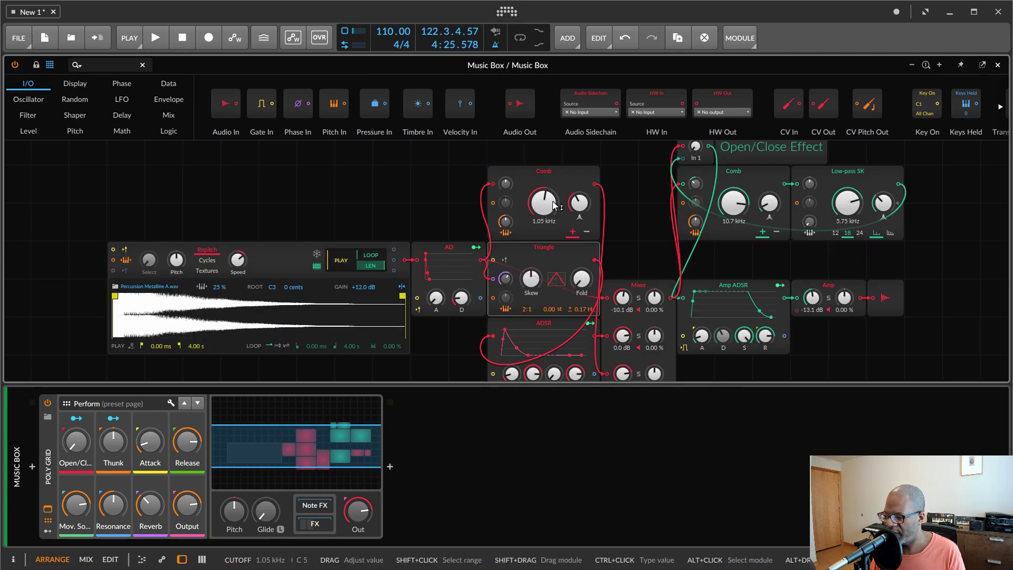
scroll(552, 201, down, 2)
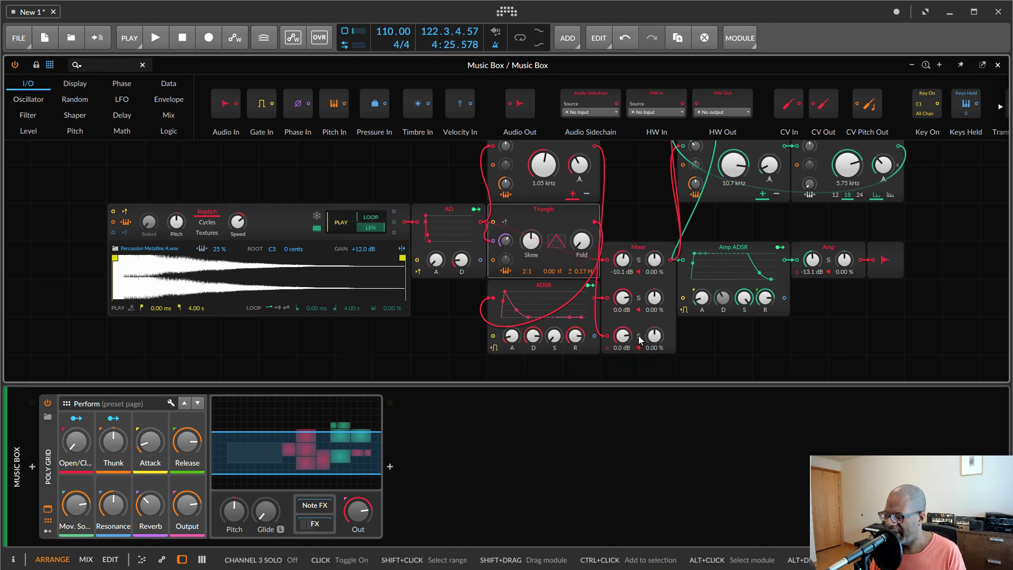
click(639, 337)
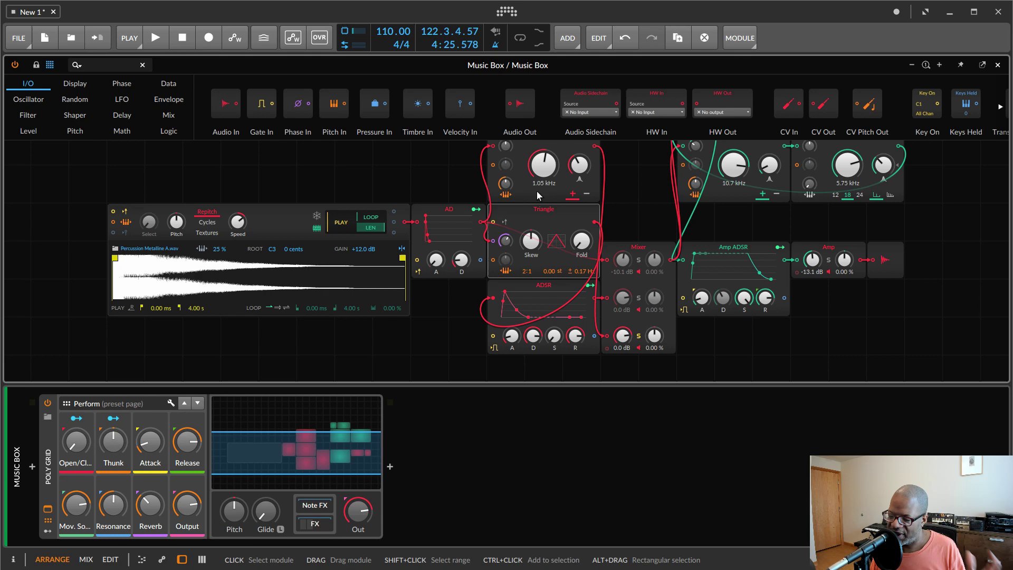
Step: Turn the Mov. Sound macro to minimum and move the Mixer solo from channel 3 to channel 2
drag(63, 518, 63, 538)
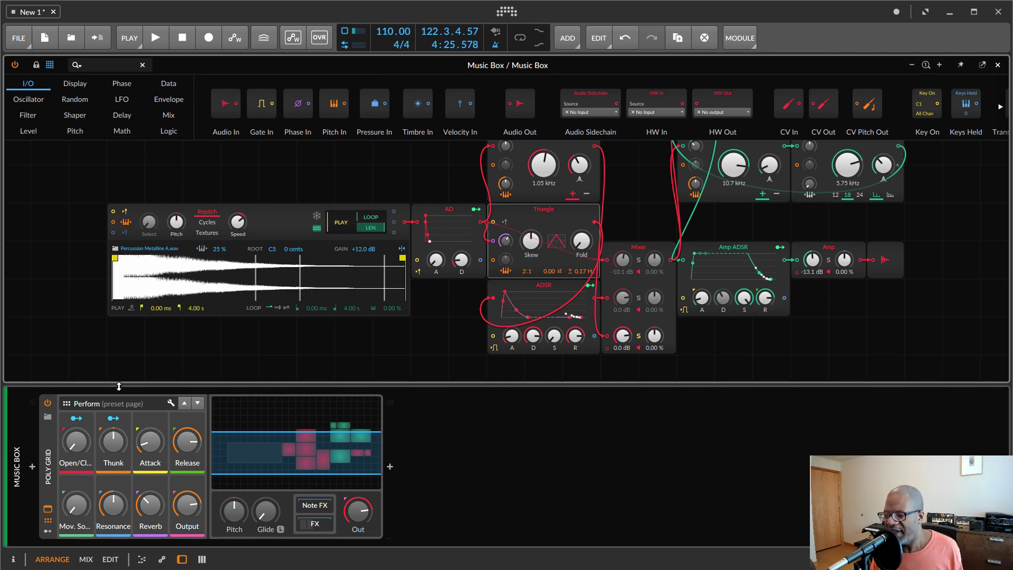
click(640, 337)
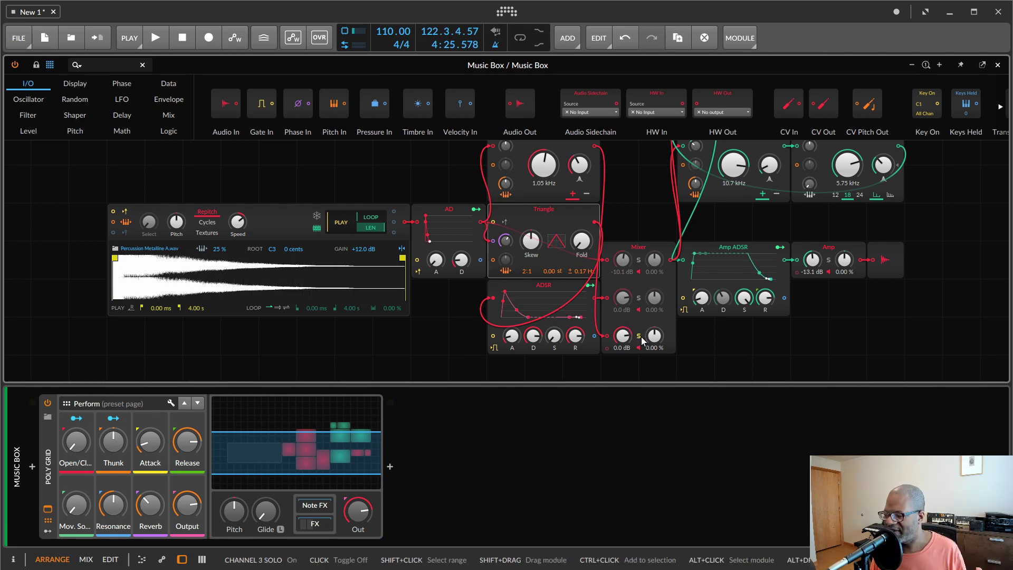
click(640, 338)
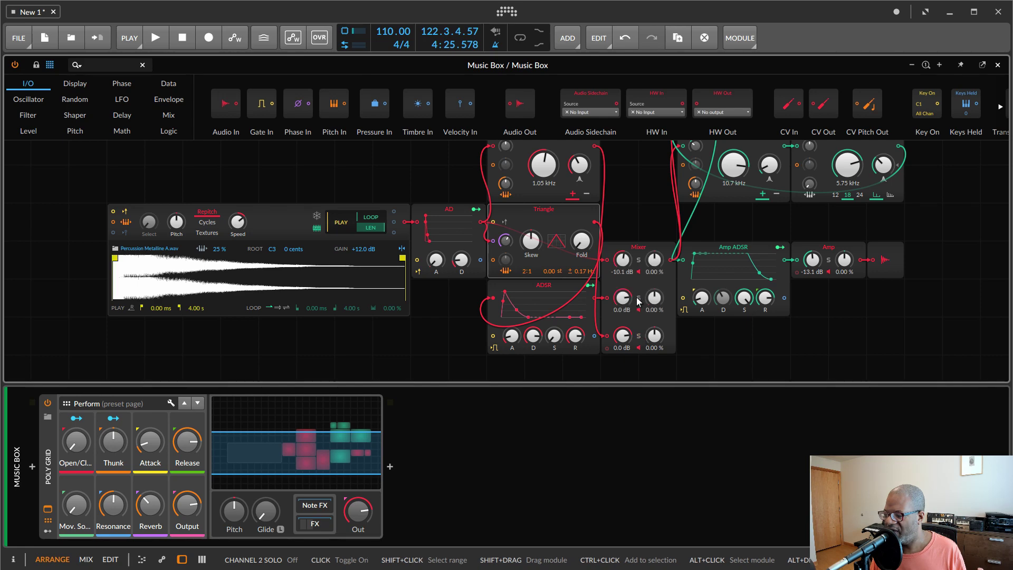
click(639, 301)
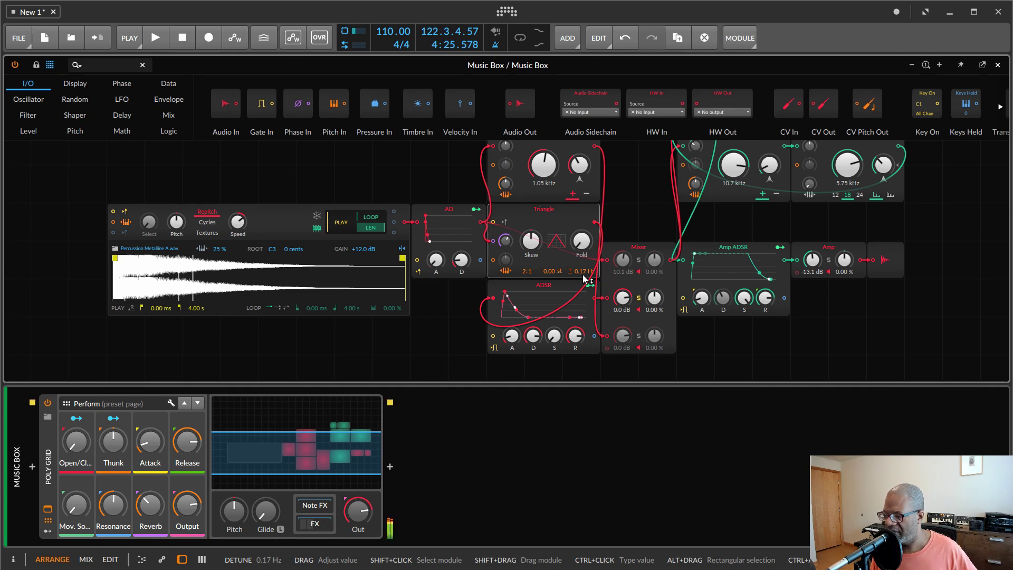
right_click(274, 229)
click(321, 279)
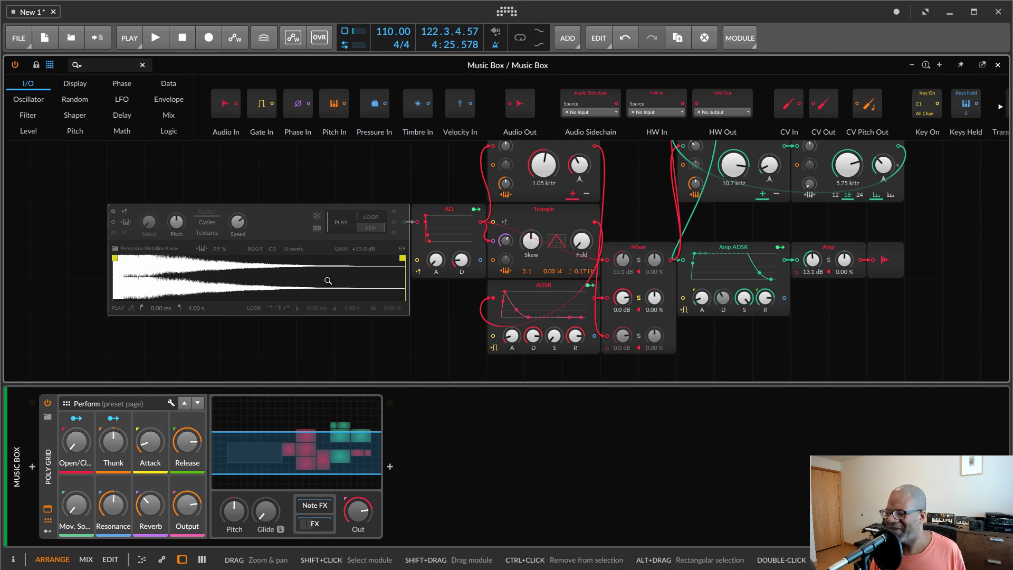
right_click(302, 245)
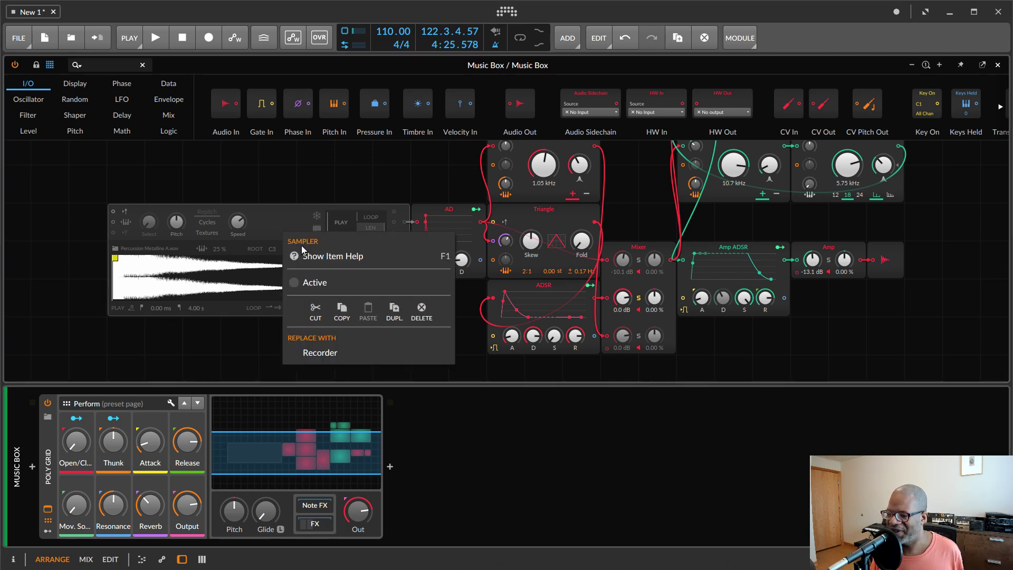
click(321, 285)
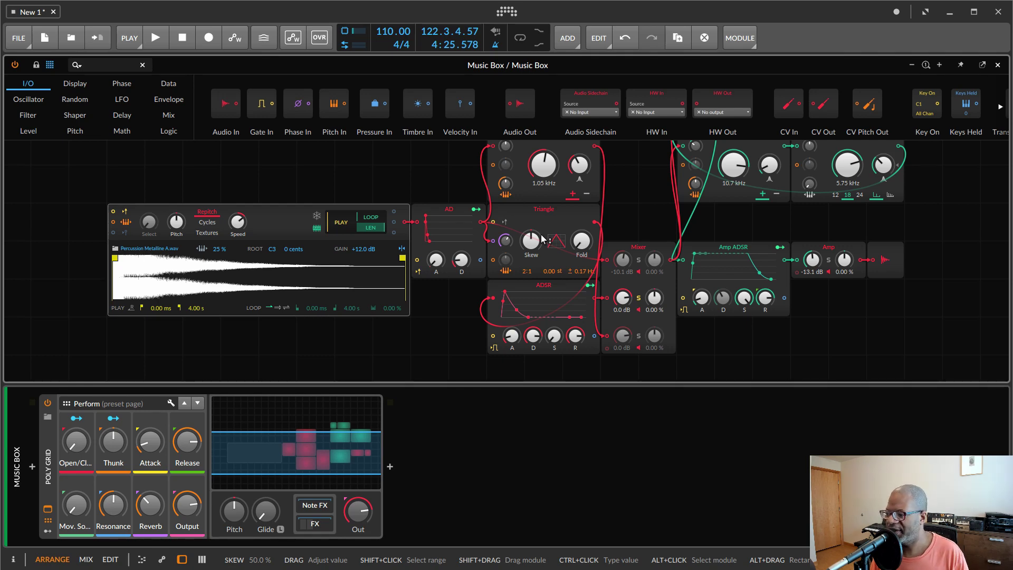
Step: Move the Mixer solo from channel 2 to channel 1 and raise Mov. Sound to +5.9 dB
click(639, 300)
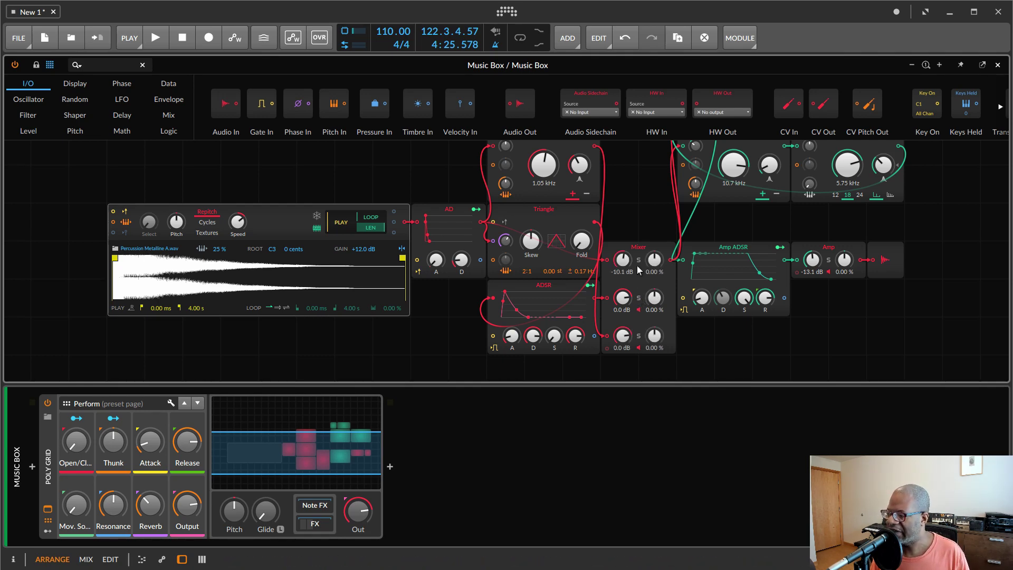
click(638, 260)
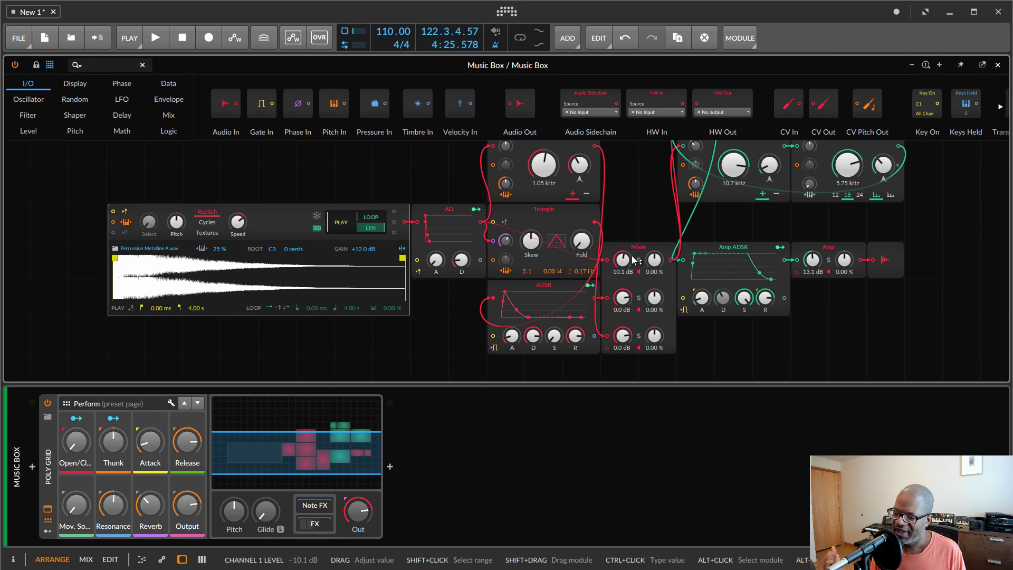
click(76, 505)
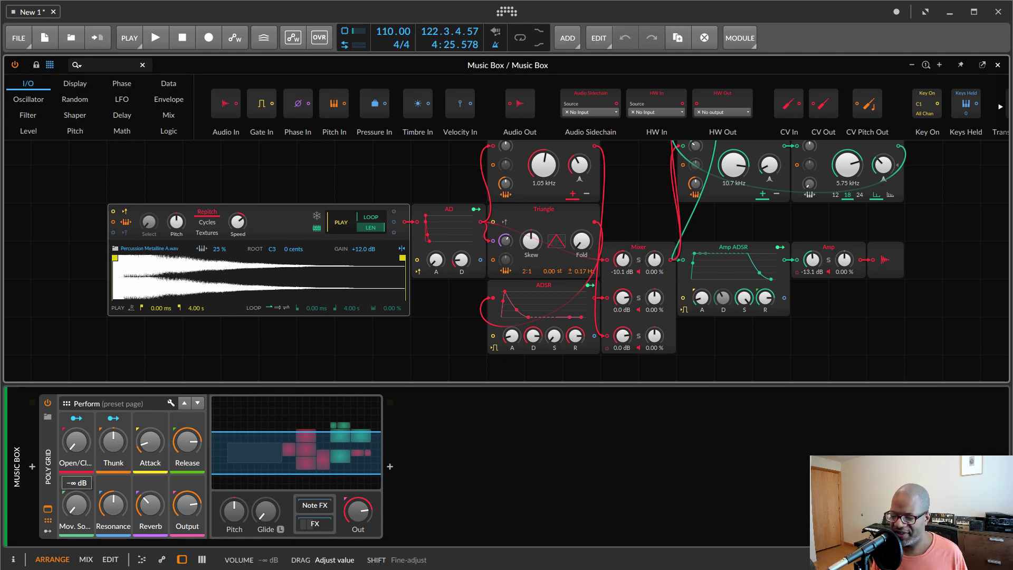
drag(77, 505, 77, 480)
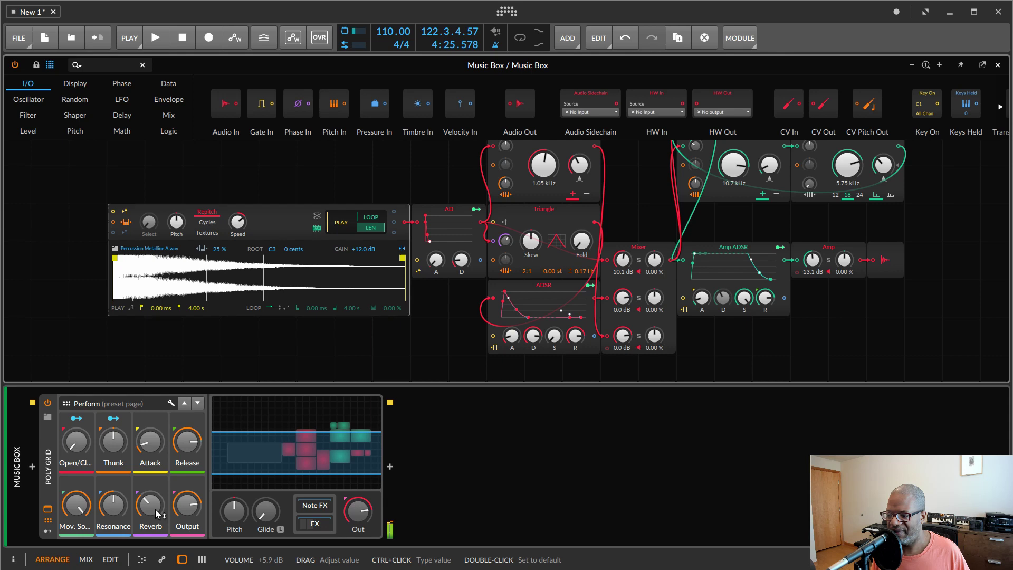
Step: Disable the Amp module and reveal the FX Layer with the Movement Sound device
click(828, 271)
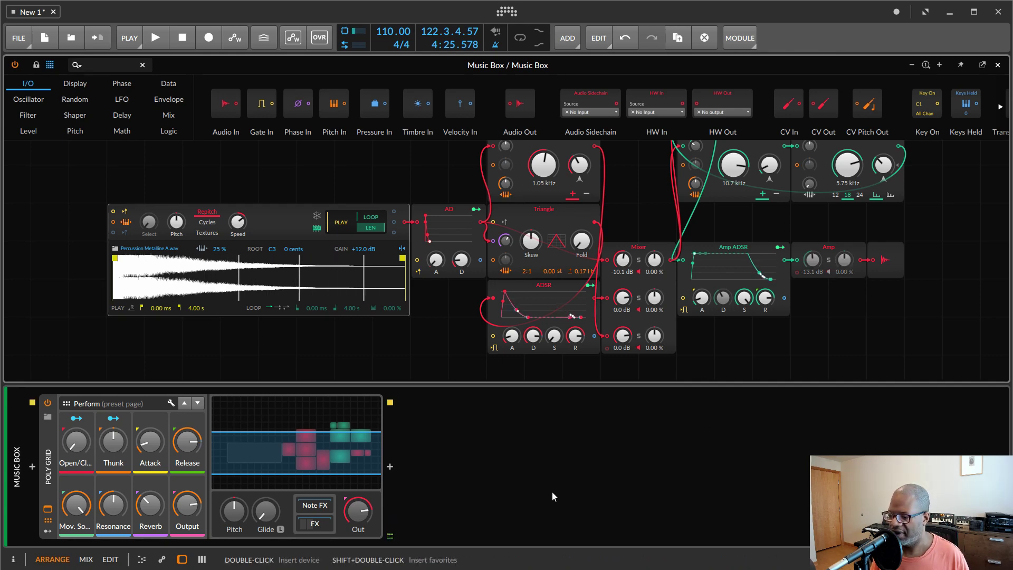
click(318, 525)
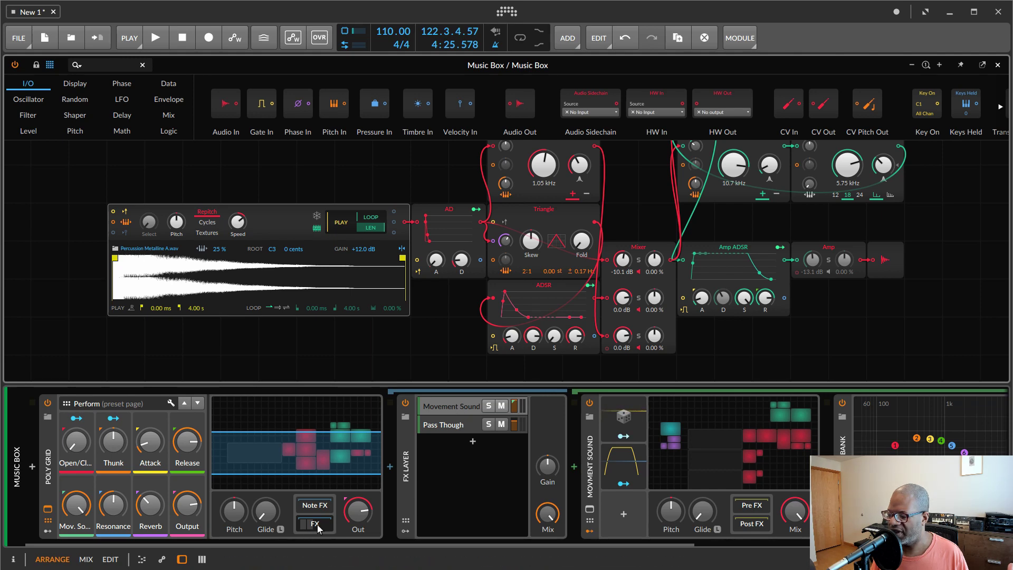
Step: Open the Movement Sound device's grid and look over its Clock LFO, crash and hi-hat samplers
click(707, 415)
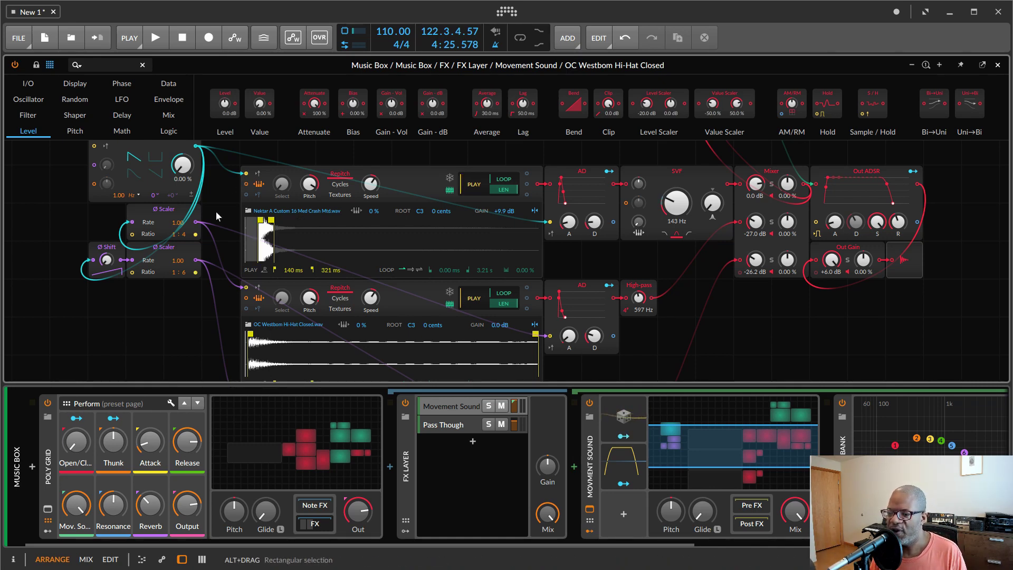
scroll(217, 212, left, 2)
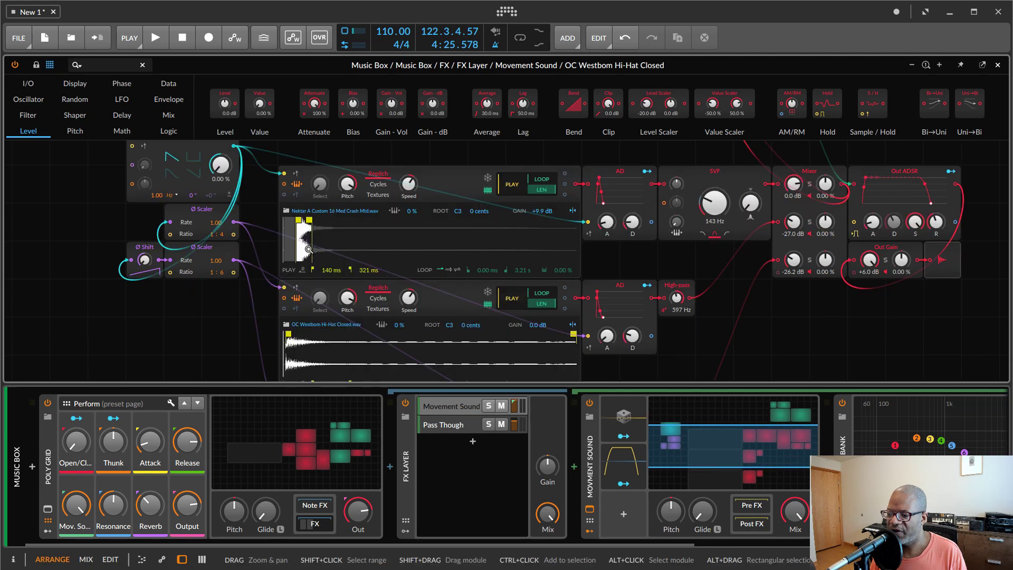
scroll(238, 320, down, 2)
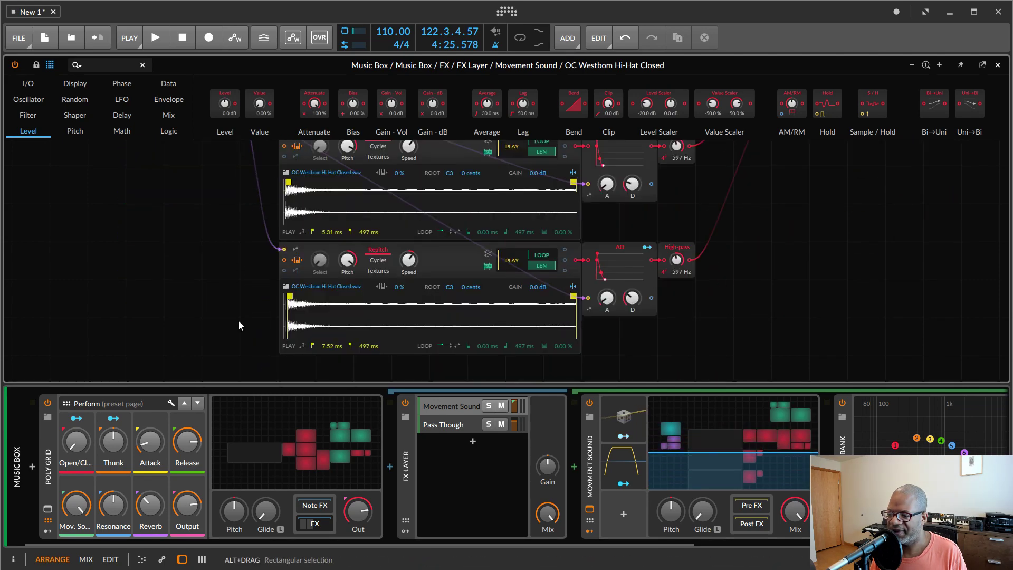
scroll(239, 320, up, 4)
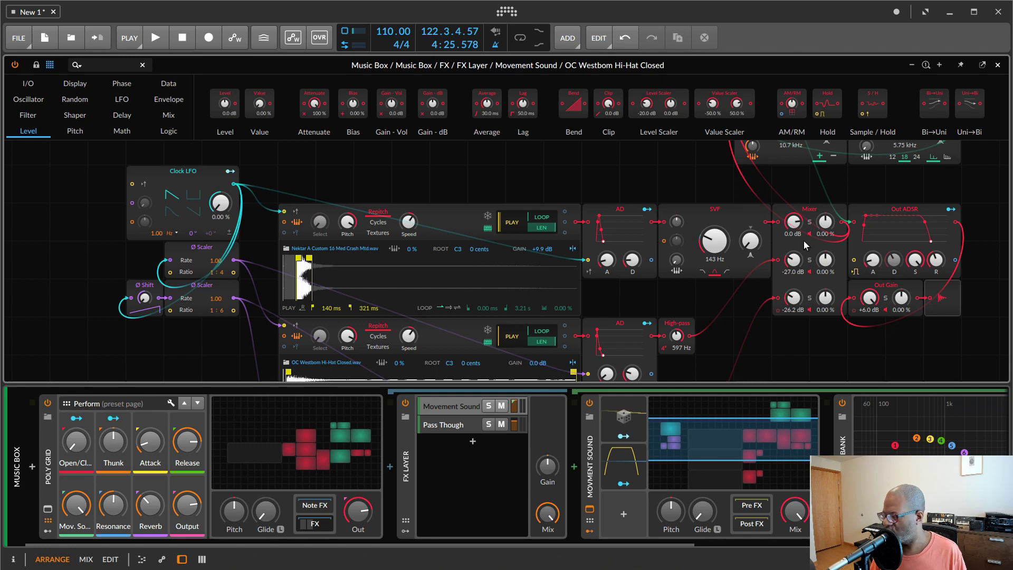
Step: Solo Mixer channel 1, shift the output right, and insert a +15.7 dB Gain - Vol after Out Gain
click(810, 222)
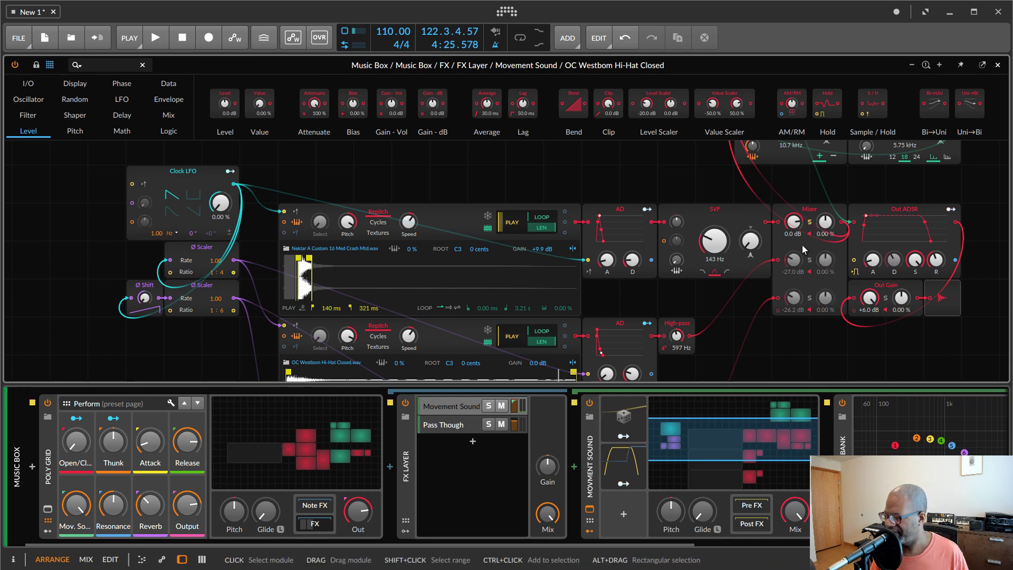
click(946, 311)
drag(945, 311, 958, 308)
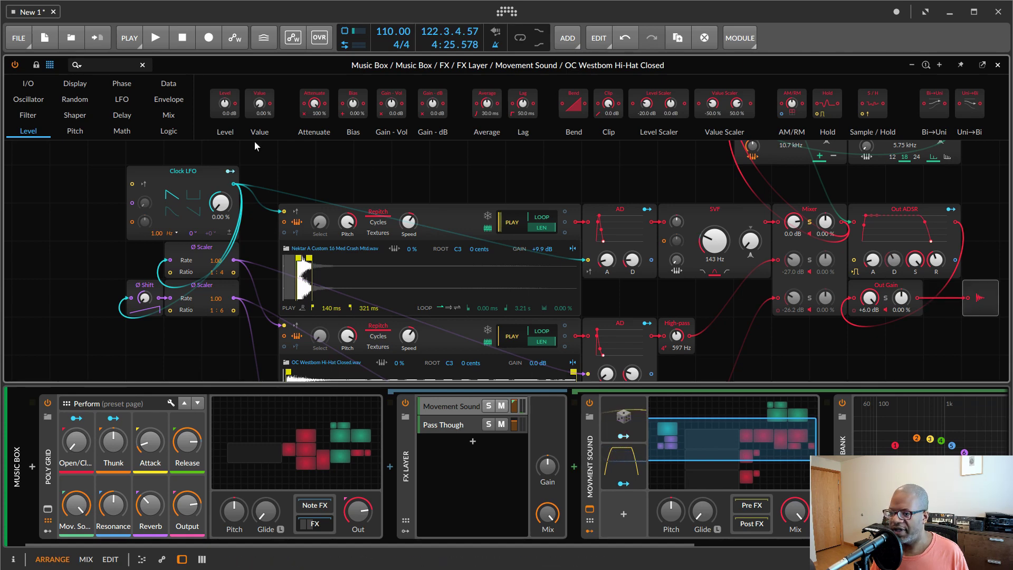
drag(394, 105, 942, 289)
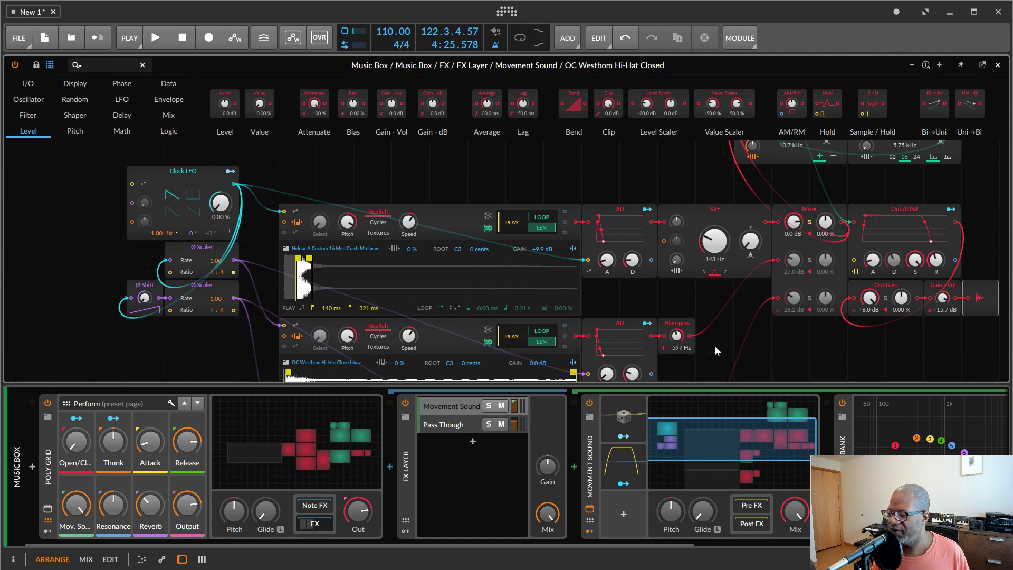
scroll(734, 349, down, 3)
scroll(709, 356, up, 2)
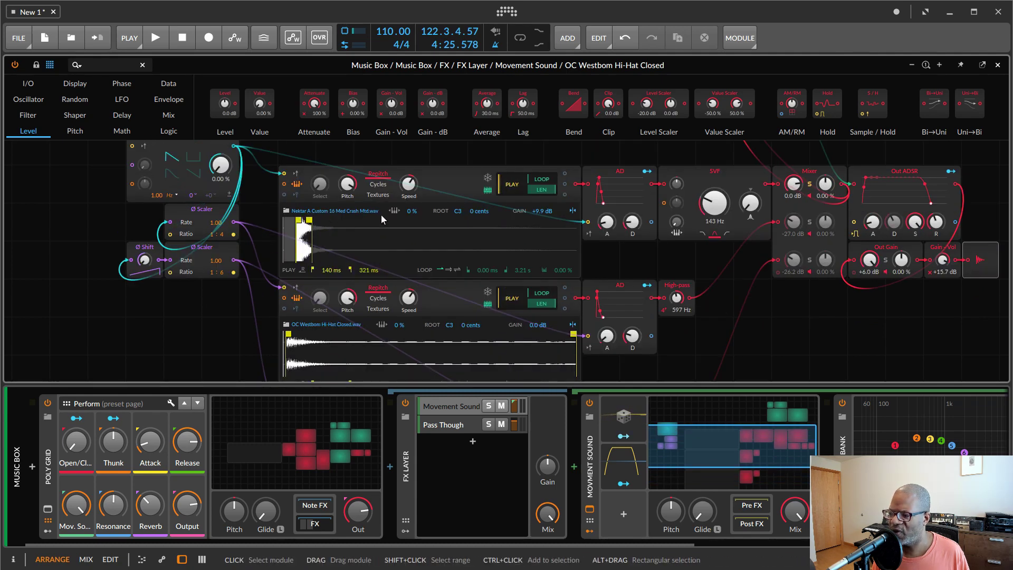
scroll(709, 333, down, 1)
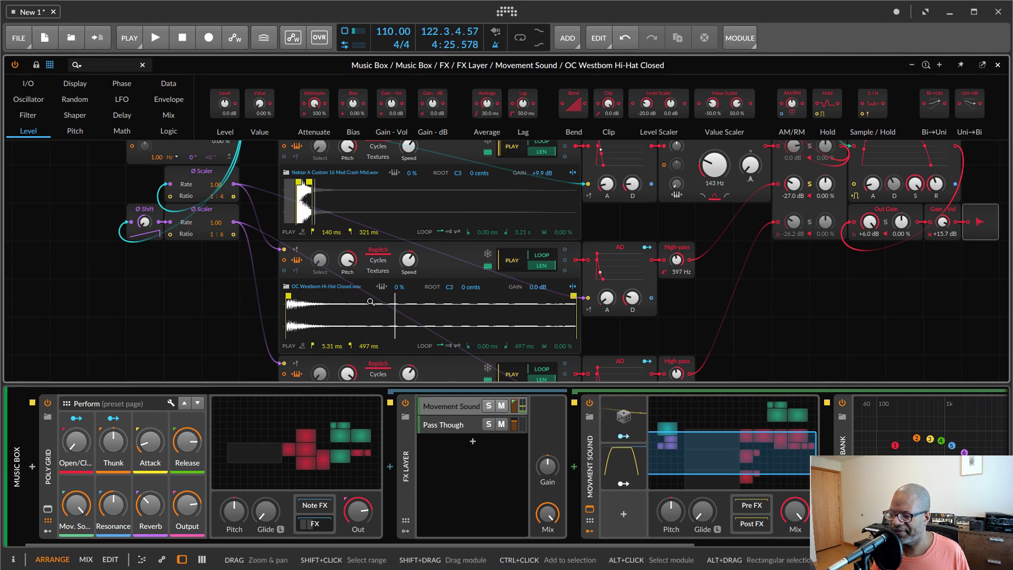
scroll(769, 297, down, 3)
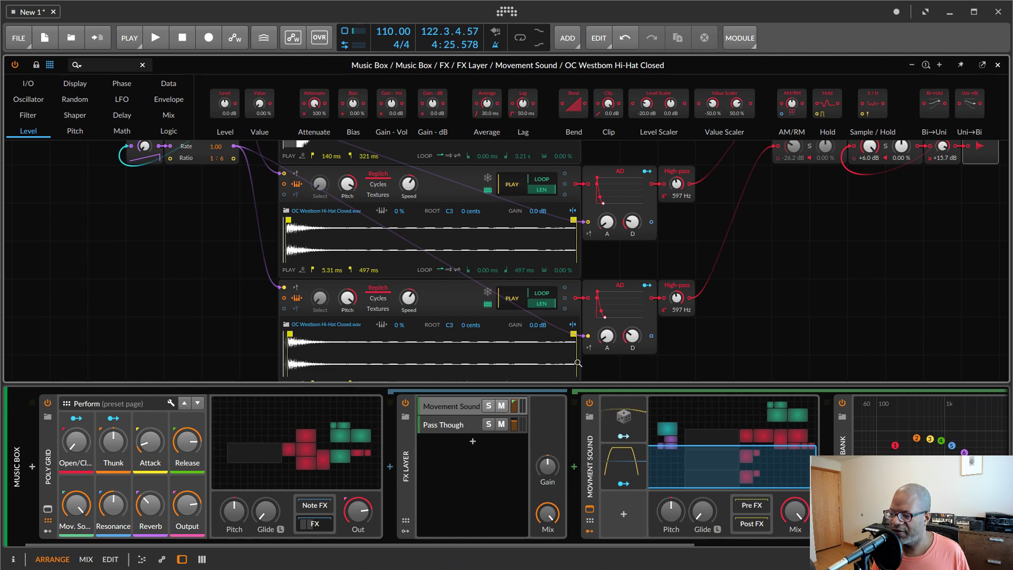
scroll(777, 286, up, 3)
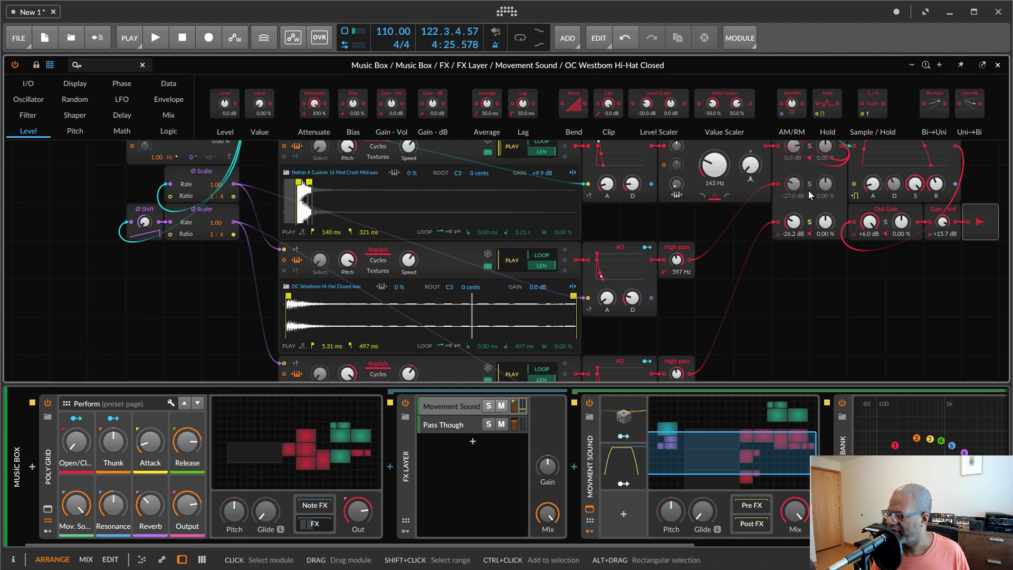
scroll(811, 206, up, 2)
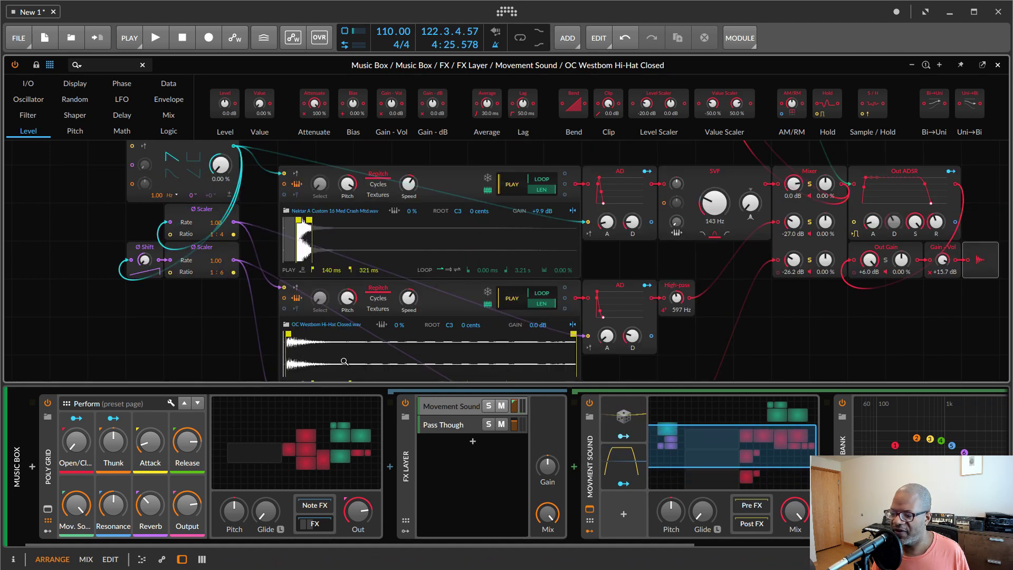
scroll(255, 338, down, 3)
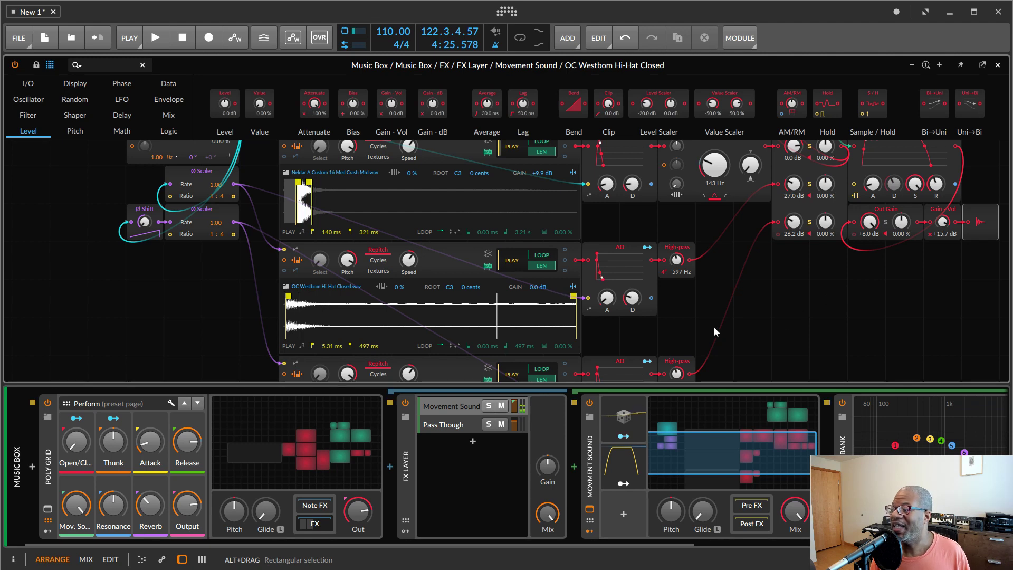
scroll(375, 255, up, 1)
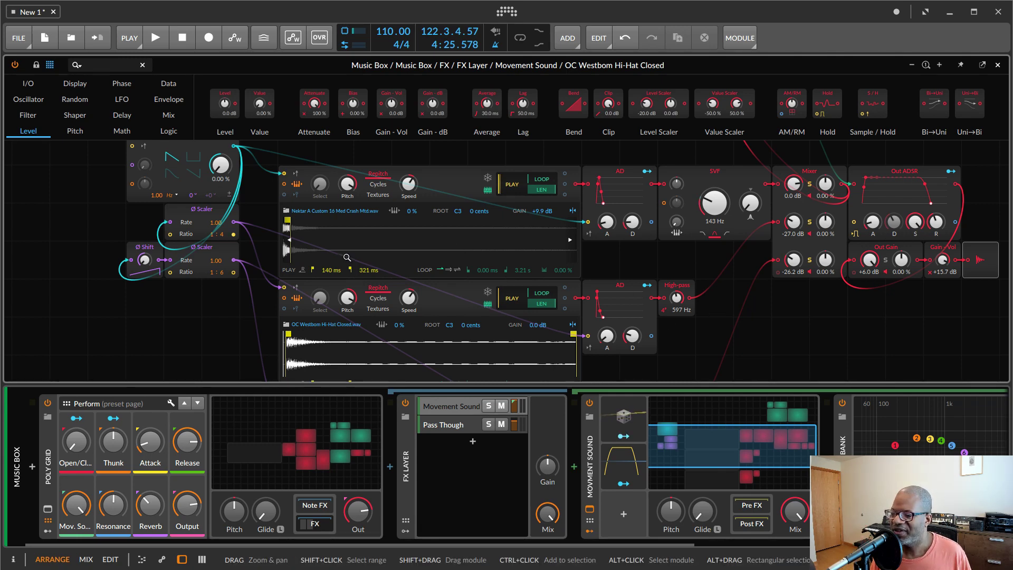
drag(363, 235, 333, 225)
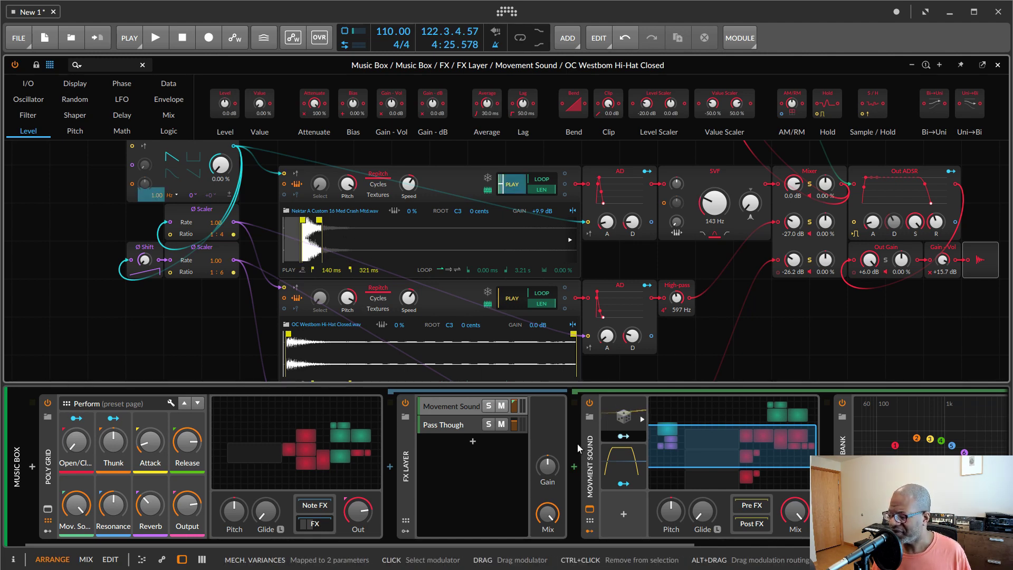
scroll(206, 357, down, 1)
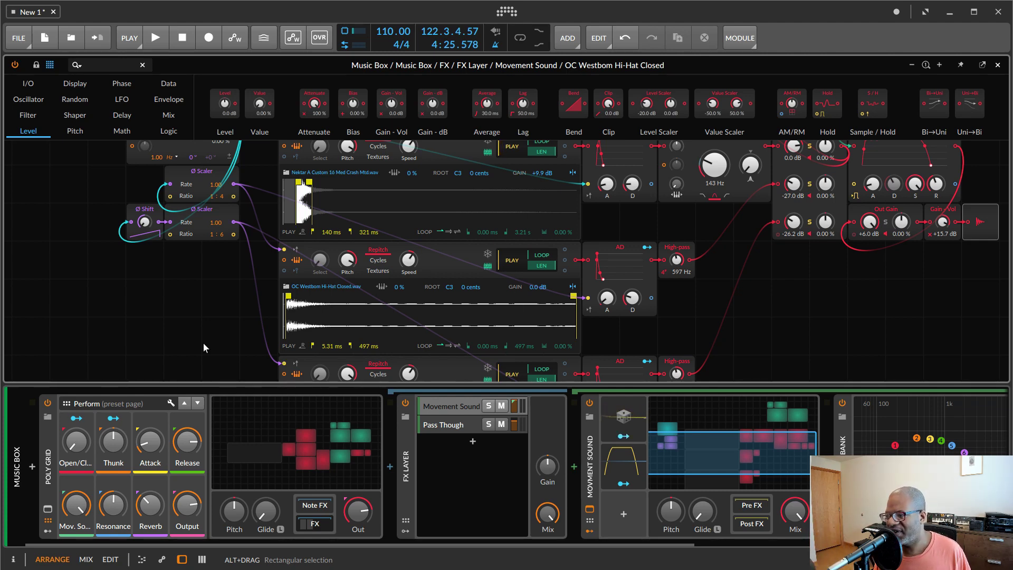
Step: Scroll up through the Movement Sound grid view
scroll(764, 339, up, 3)
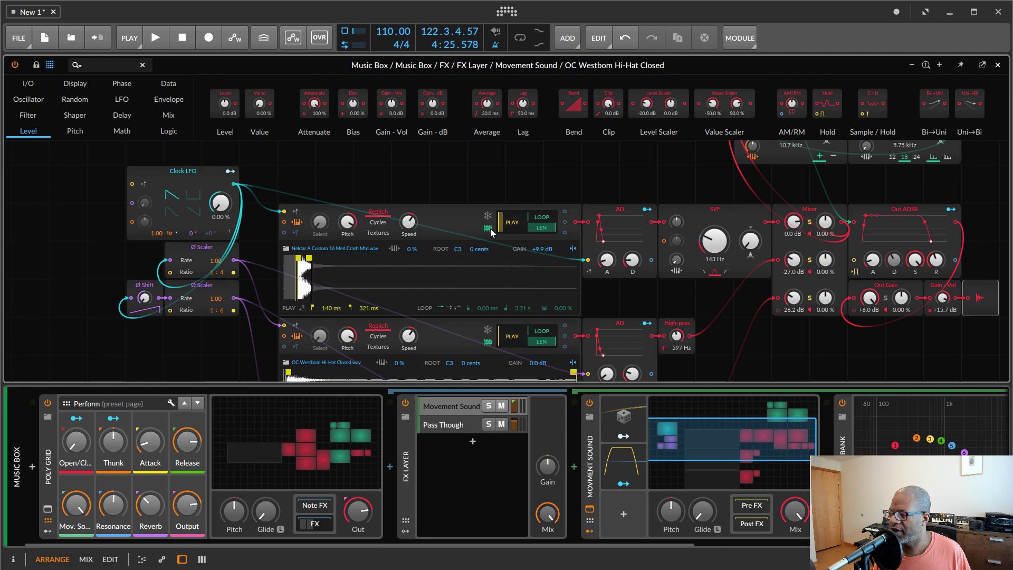